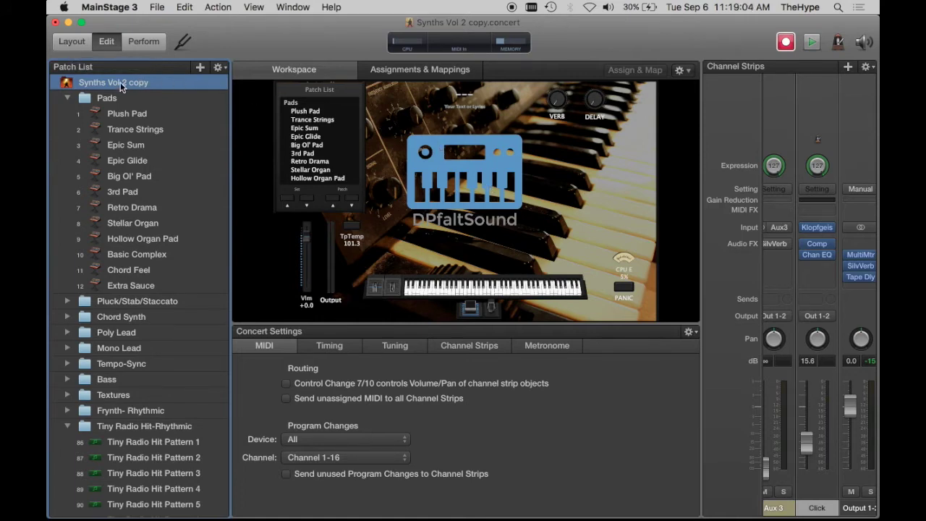
- In Layout mode, place a new Round Knob ('Knob 3') just below the DELAY knob
left_click(72, 42)
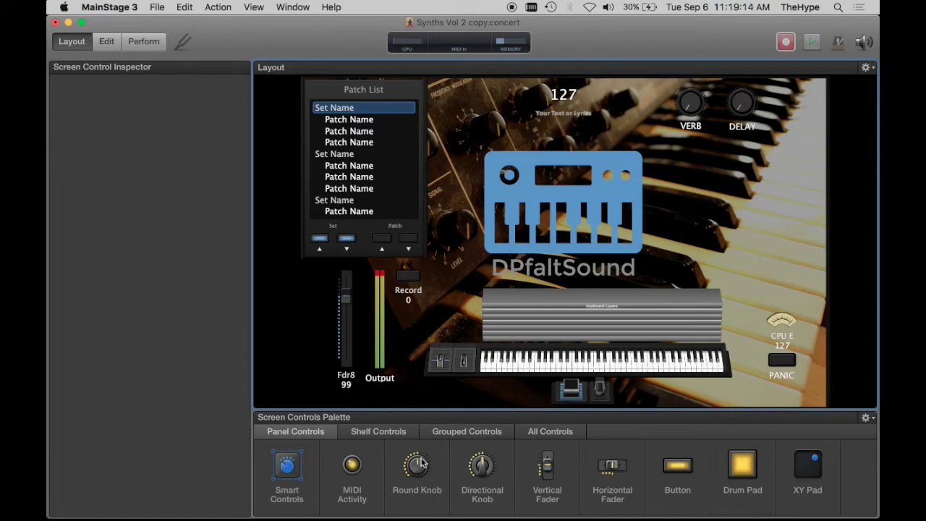
left_click_drag(422, 469, 733, 187)
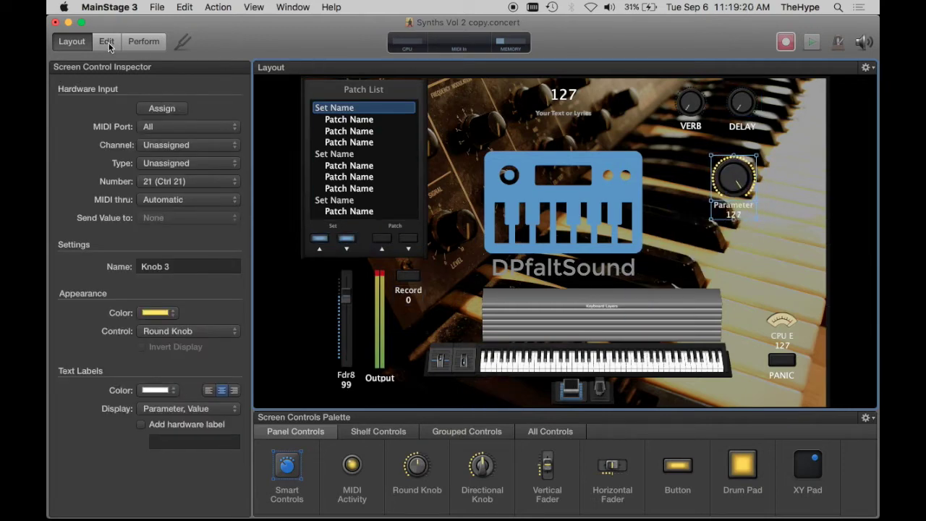
- Assign the nanoKONTROL's Knob 3 on Channel 1 as the new knob's hardware control
left_click(164, 110)
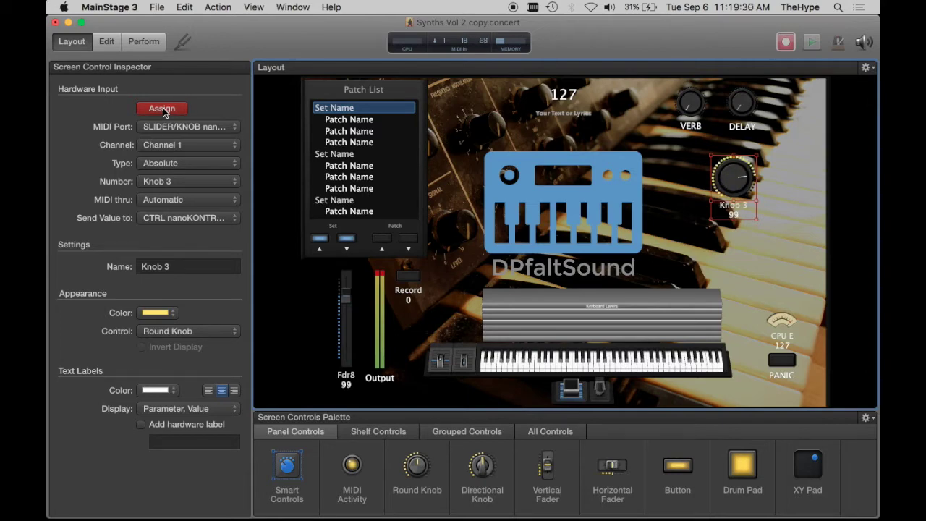
left_click(163, 110)
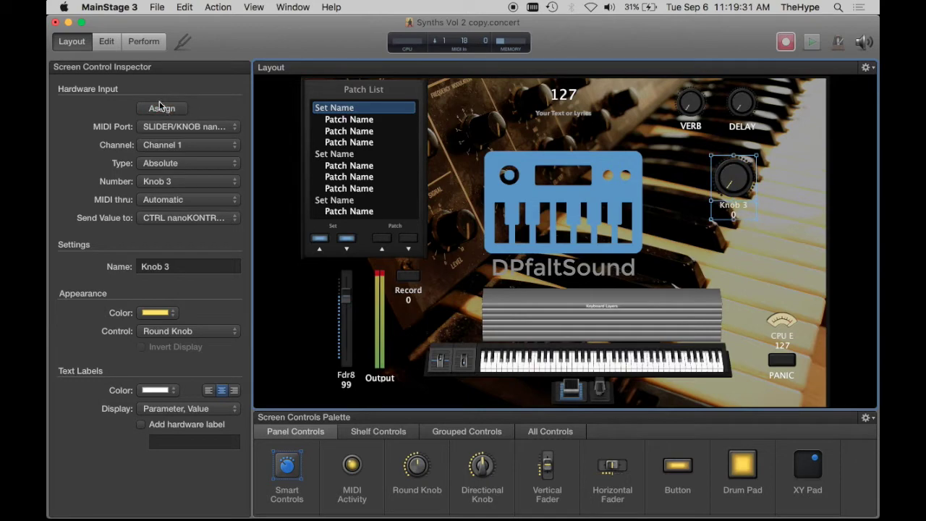
- Return to Edit mode and scroll the channel strips right to Output 1-2
left_click(107, 42)
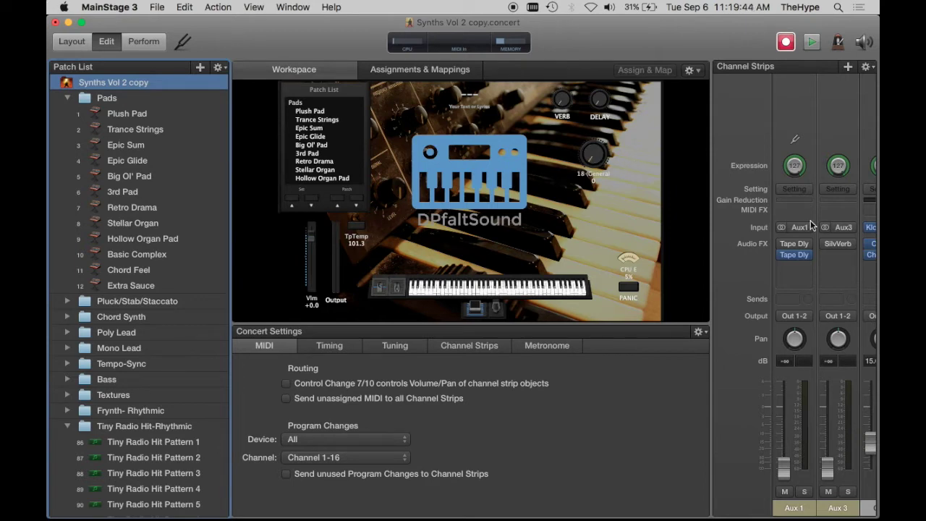
scroll(810, 239, "right", 5)
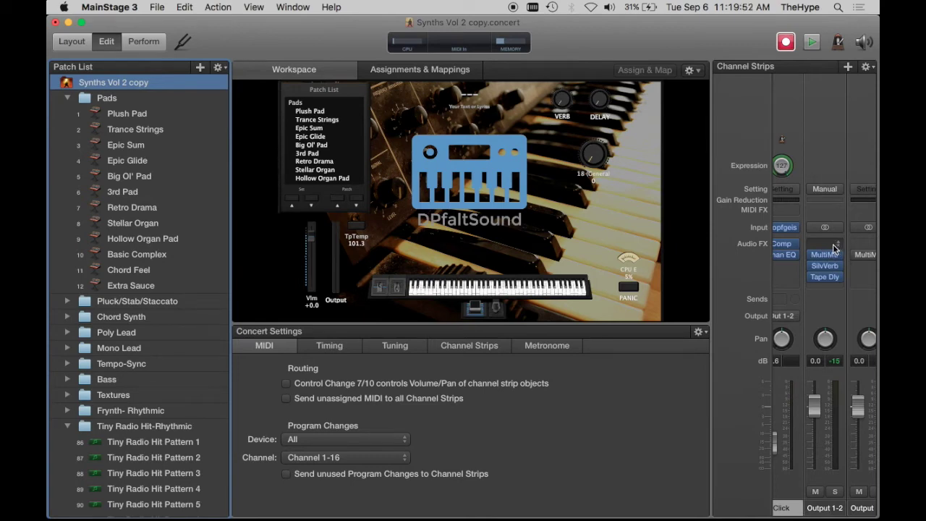
- Insert a stereo Channel EQ in the Output 1-2 strip's Audio FX slot
left_click(834, 248)
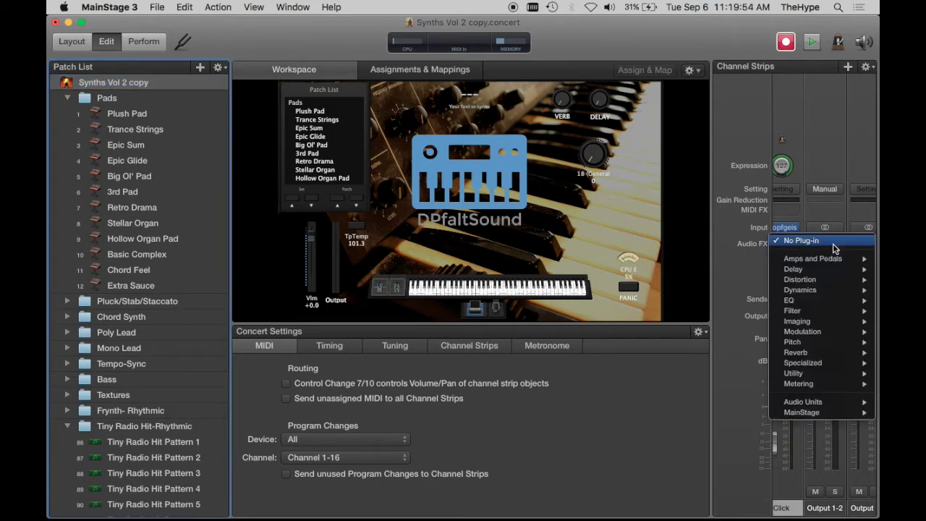
mouse_move(792, 300)
mouse_move(738, 304)
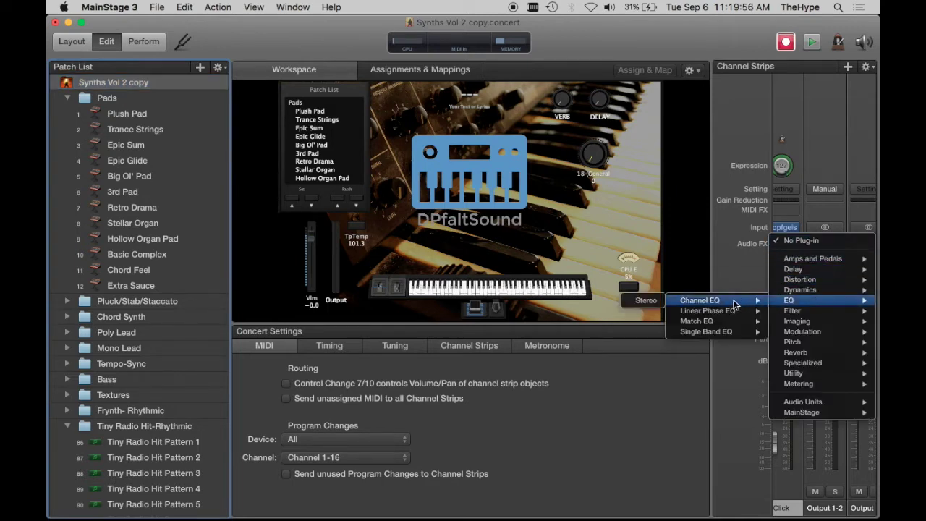
left_click(645, 301)
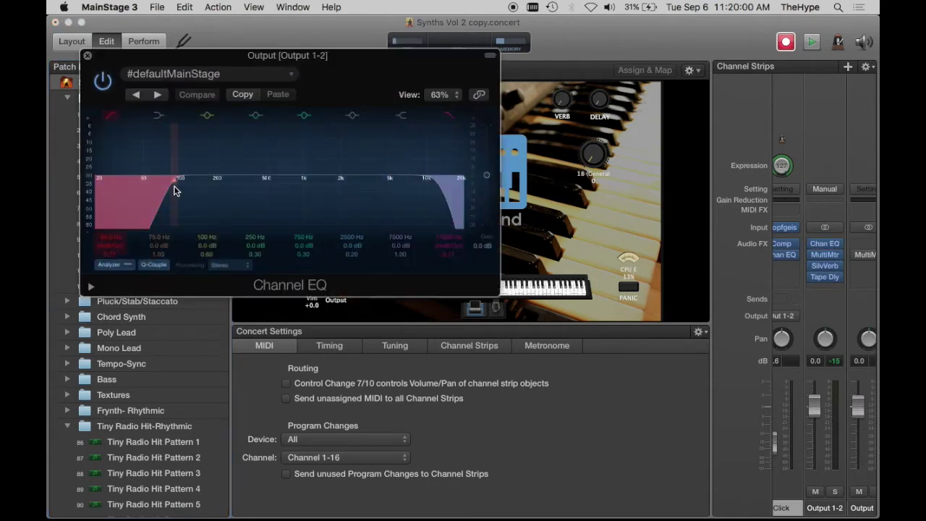
- Turn off the EQ's low cut band and open the high cut fully to 20000 Hz
left_click(113, 118)
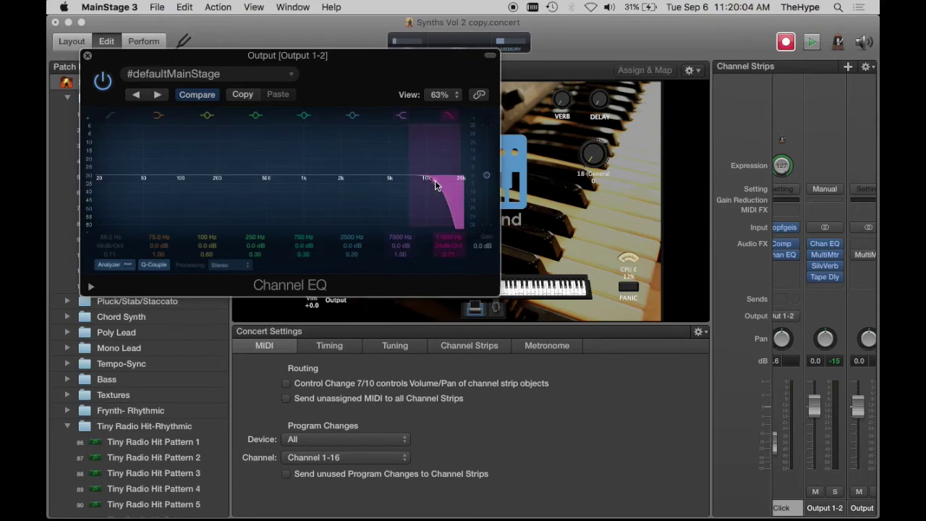
left_click_drag(435, 185, 486, 182)
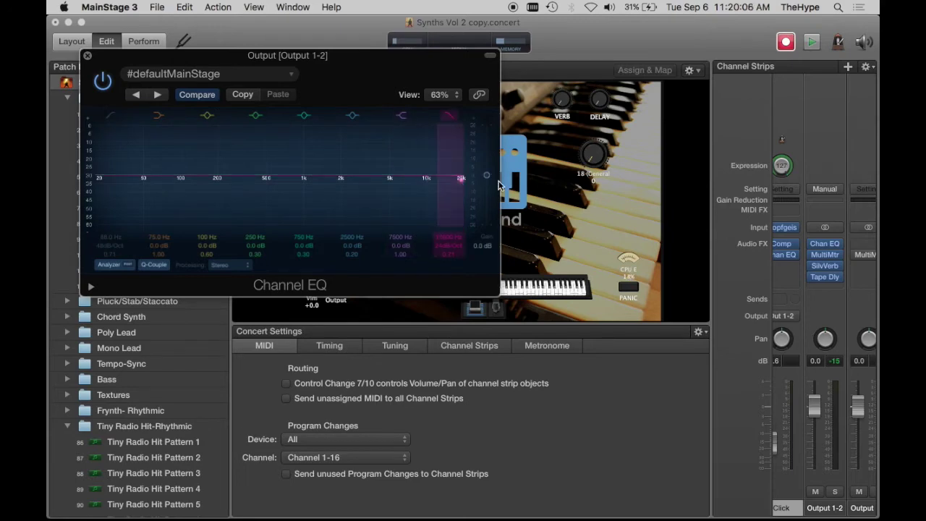
left_click(87, 56)
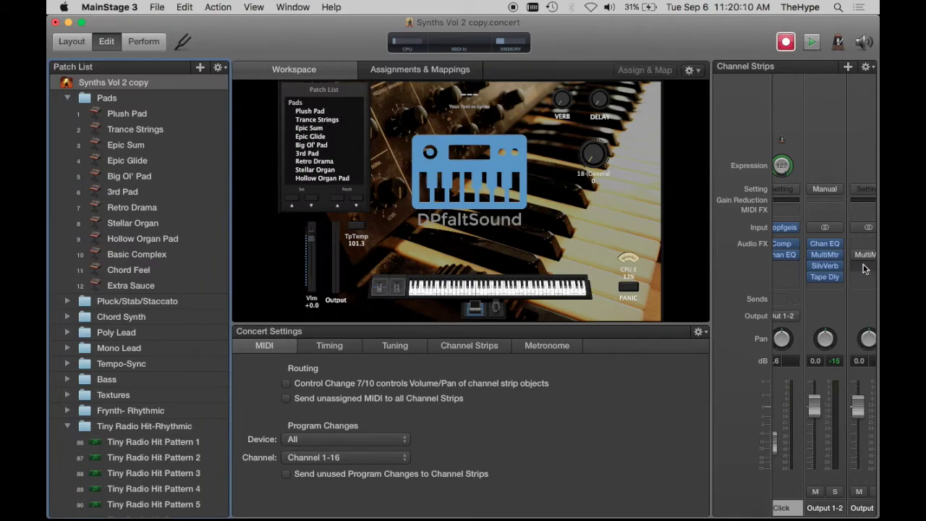
- Map the new knob to the output Channel EQ's High Cut Frequency parameter
left_click(592, 156)
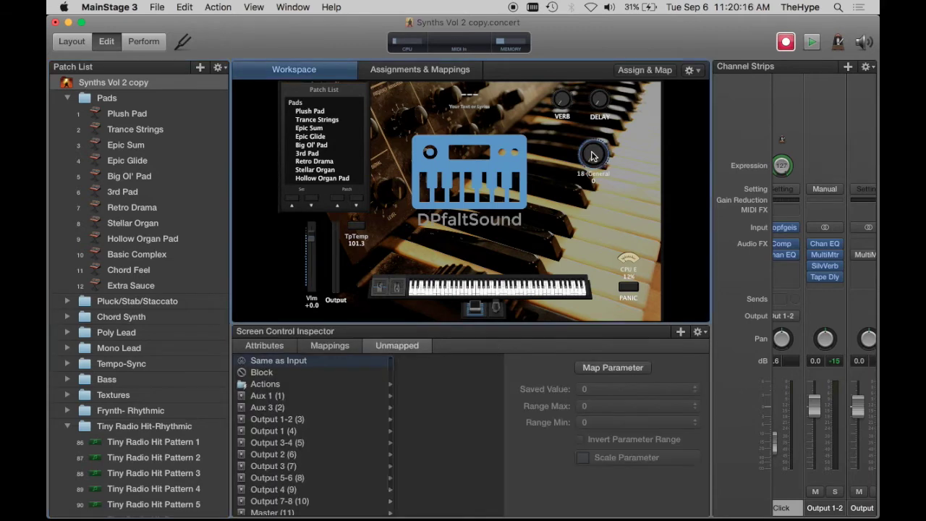
left_click(614, 369)
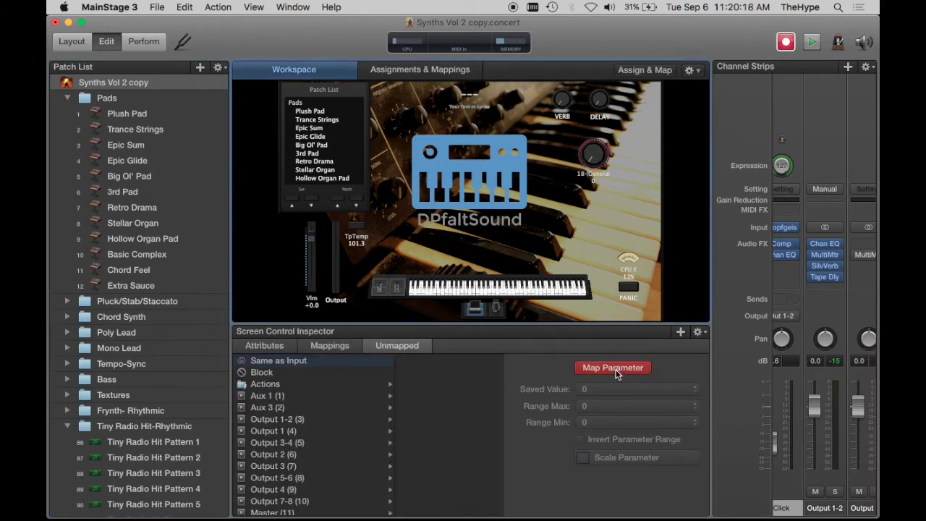
left_click(828, 247)
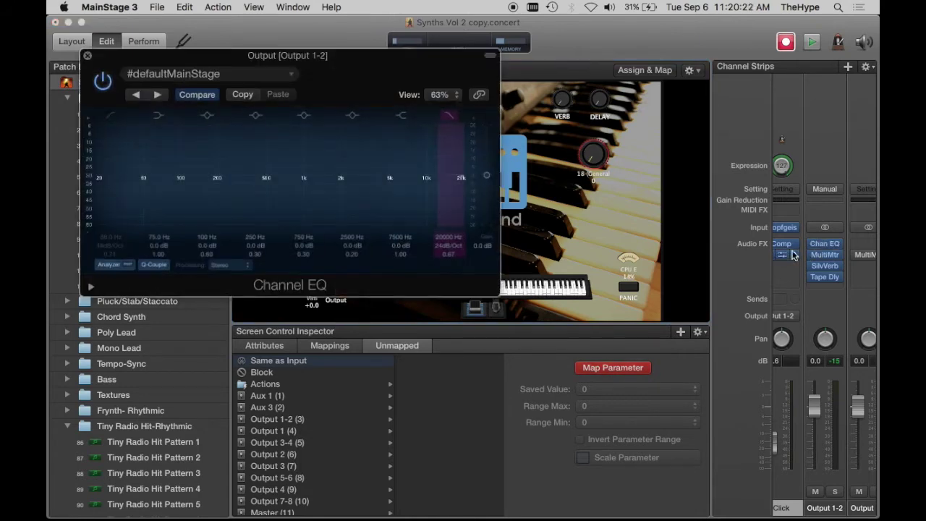
left_click(446, 241)
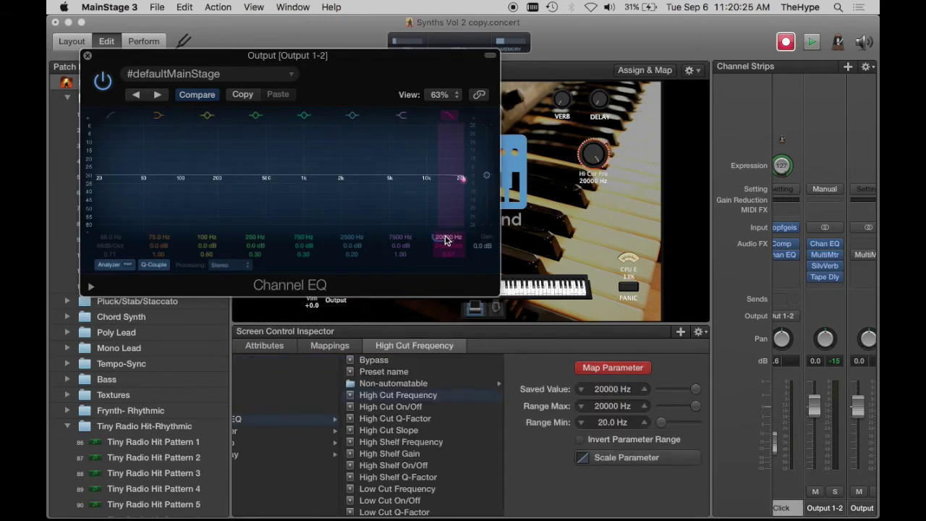
left_click(615, 369)
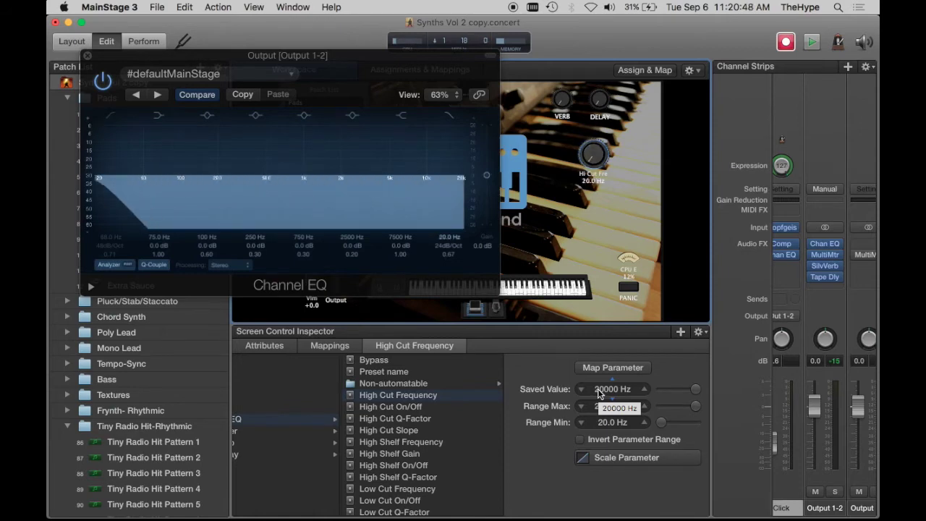
- Reverse the knob's High Cut Frequency scaling curve, then close the graph and Channel EQ
left_click(583, 459)
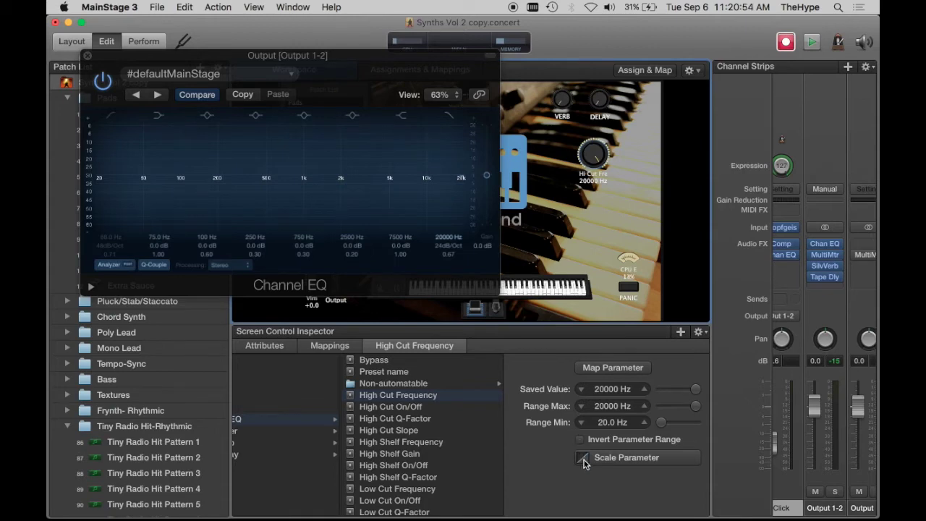
left_click(583, 460)
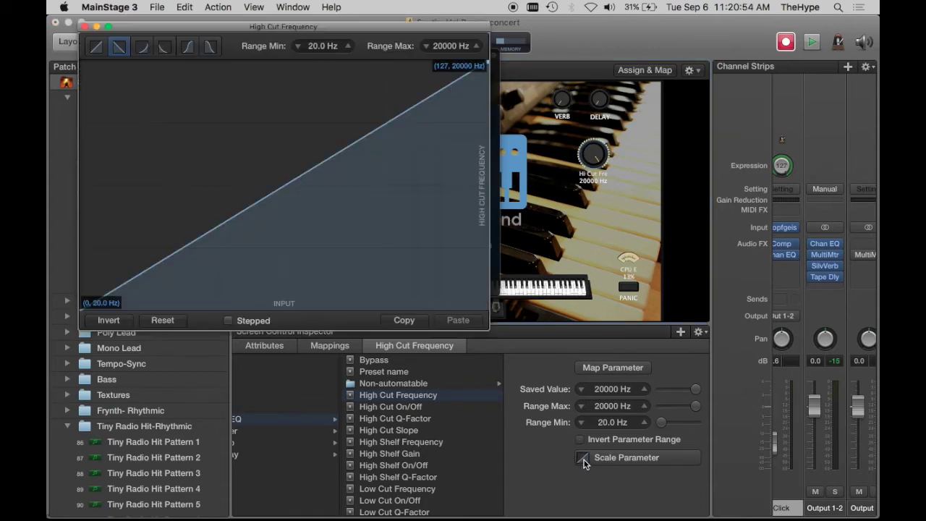
left_click(120, 48)
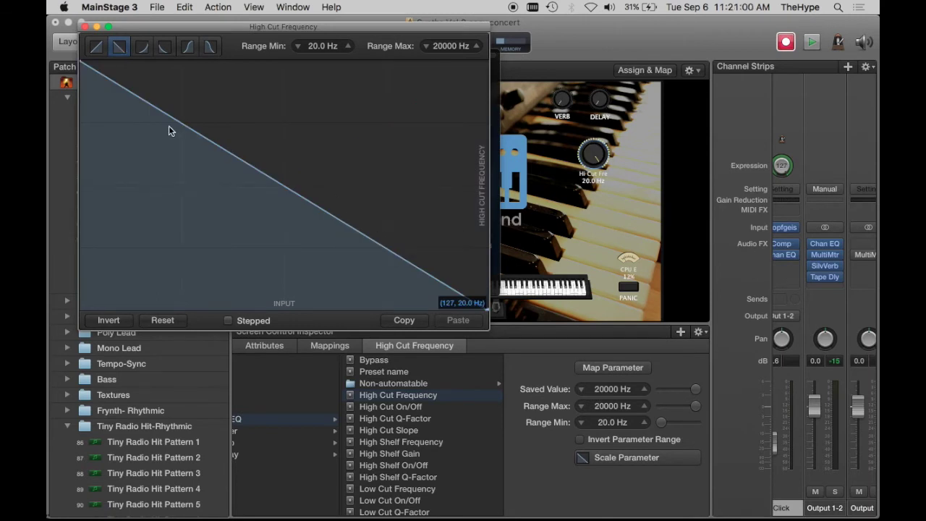
left_click(84, 27)
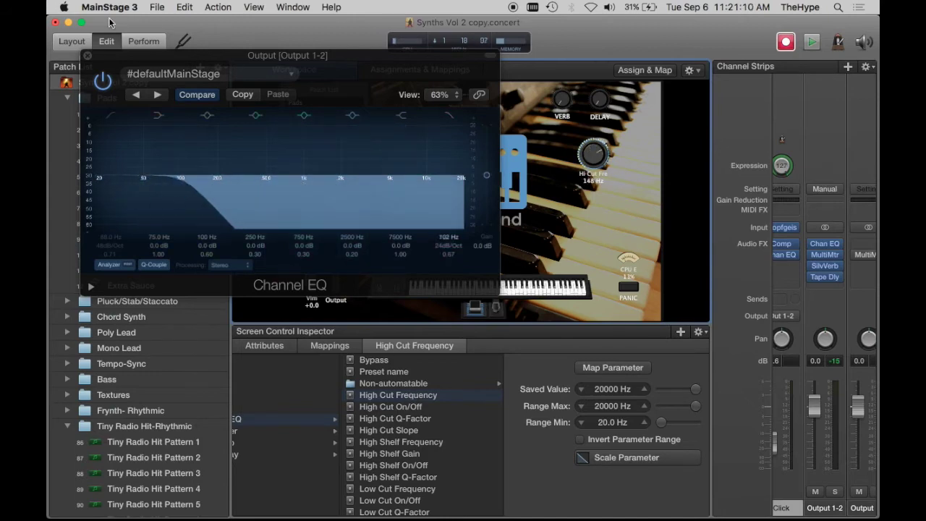
left_click(88, 56)
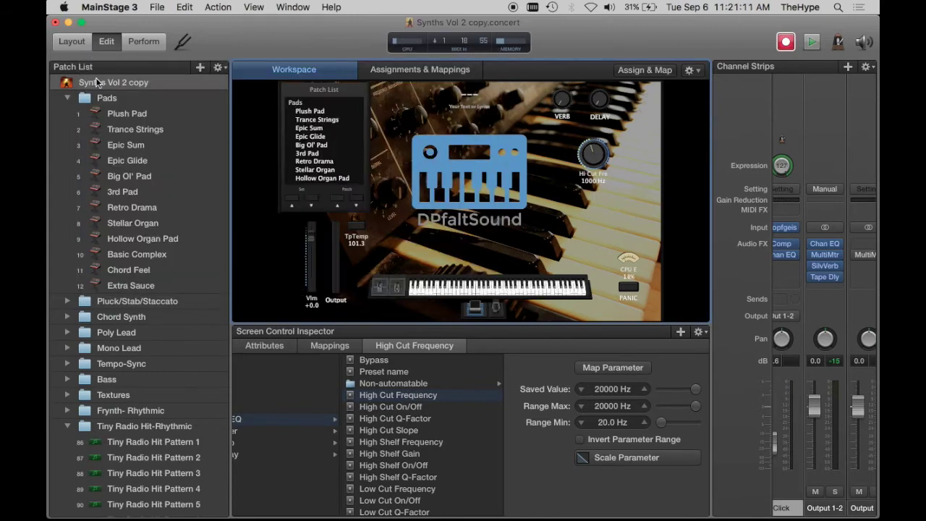
- Select Trance Strings and open the Output 1-2 Channel EQ, moving its window aside
left_click(120, 130)
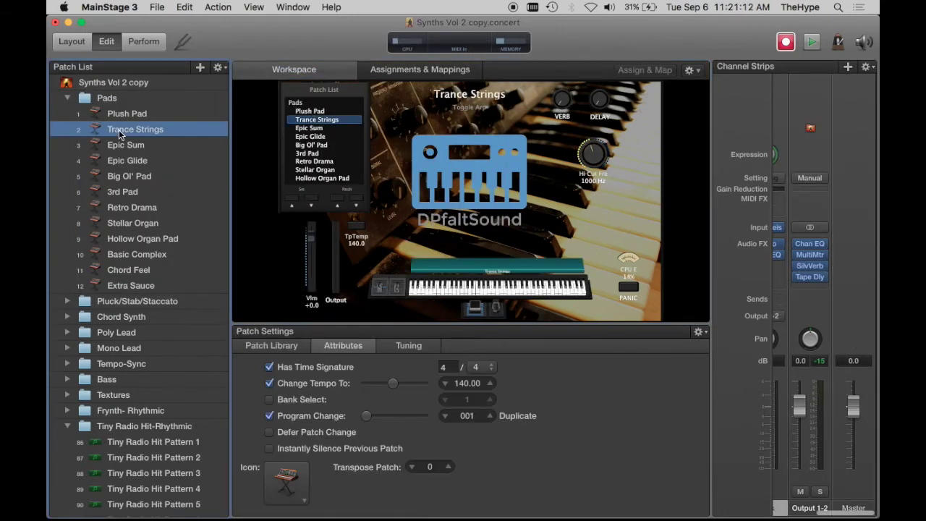
left_click(809, 244)
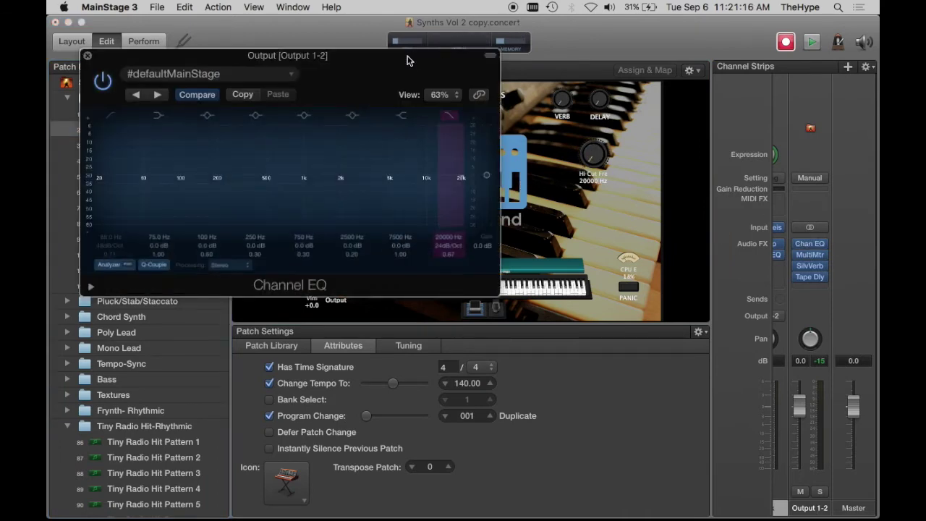
left_click_drag(407, 59, 374, 26)
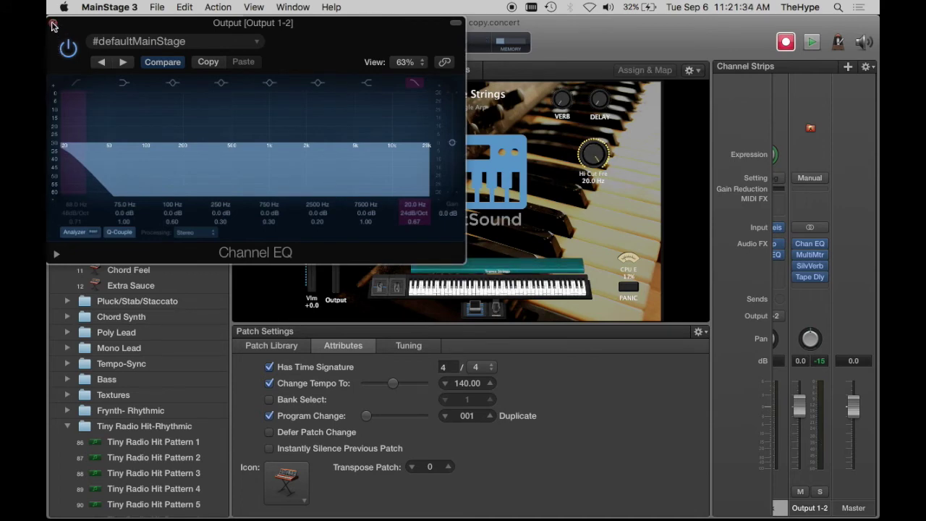
left_click_drag(83, 34, 246, 52)
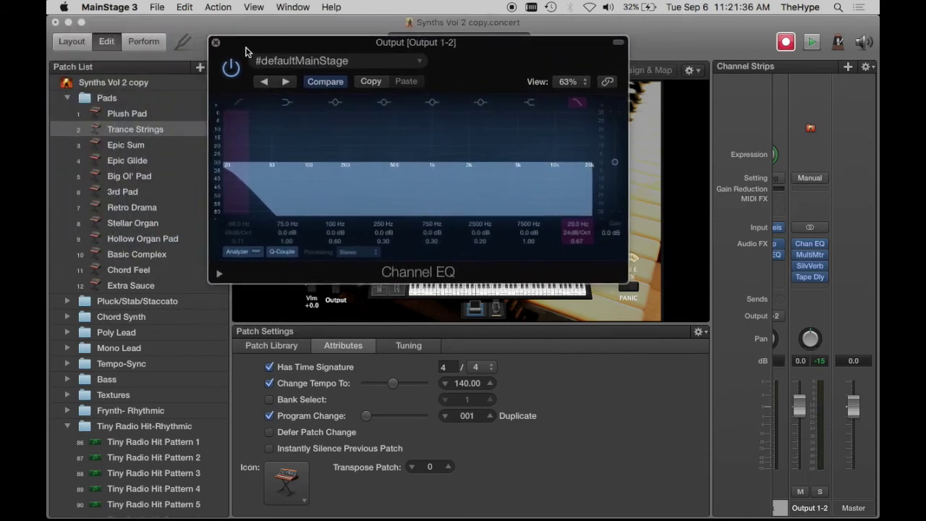
- Give the Hi Cut knob a Range Min of 1000 in the Screen Control Inspector, then close the EQ
left_click(148, 83)
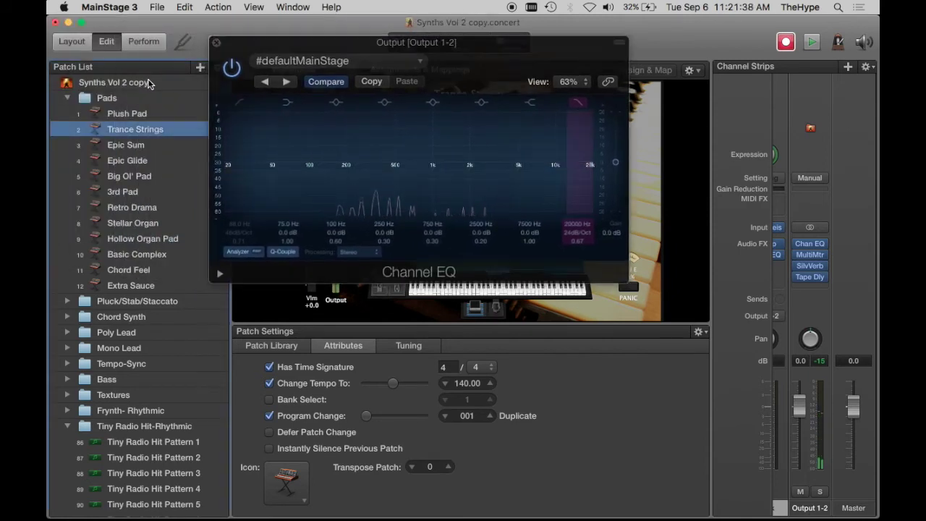
left_click(148, 83)
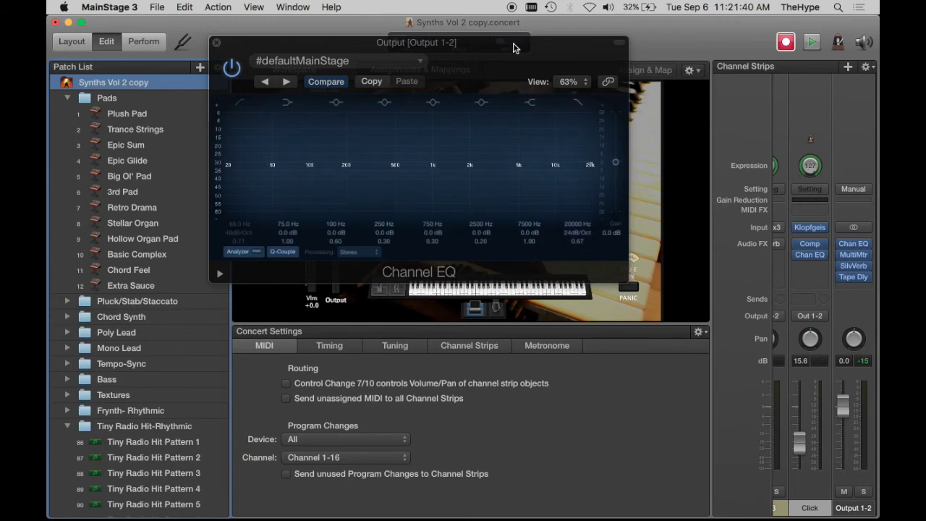
left_click_drag(514, 47, 400, 13)
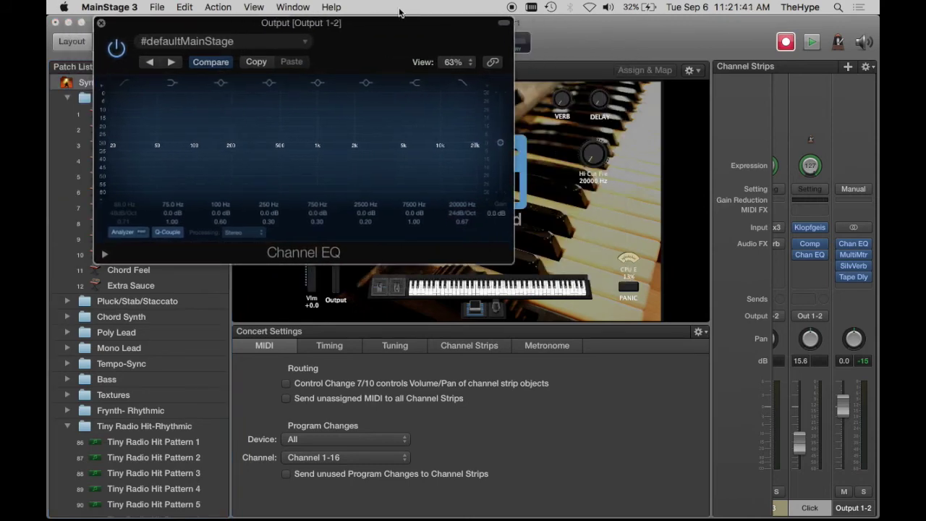
left_click(594, 154)
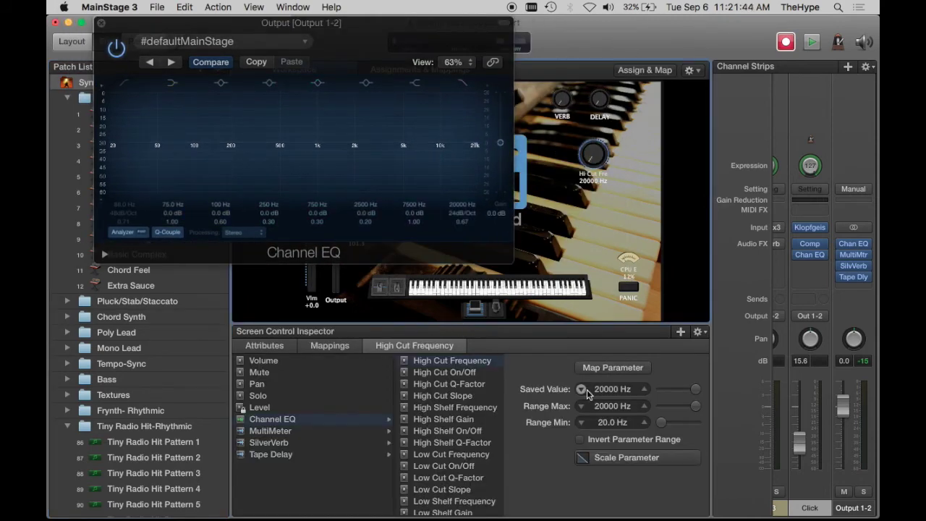
double_click(610, 425)
type("1")
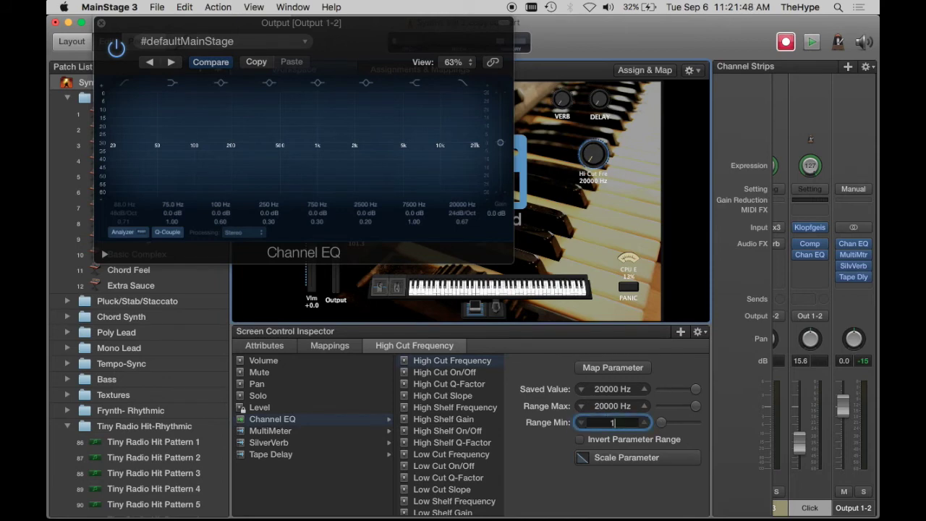
type("000")
key("Return")
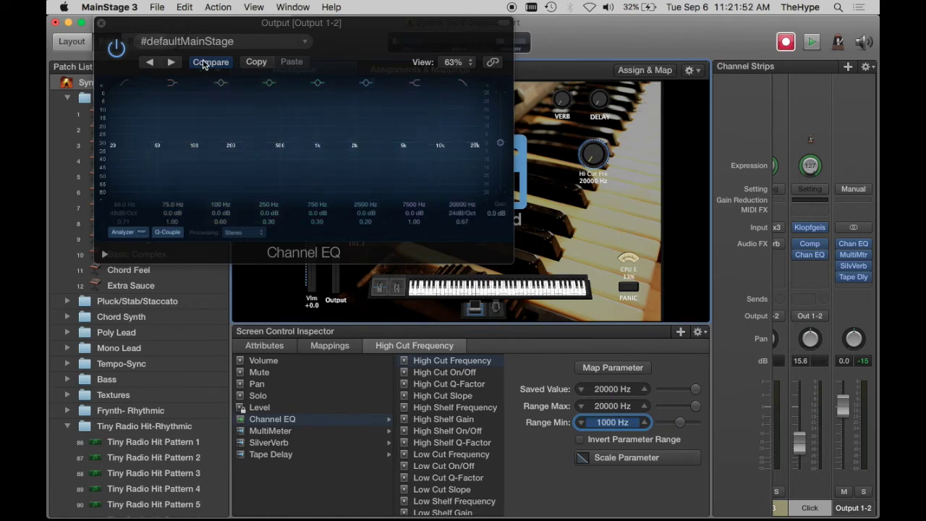
left_click(100, 24)
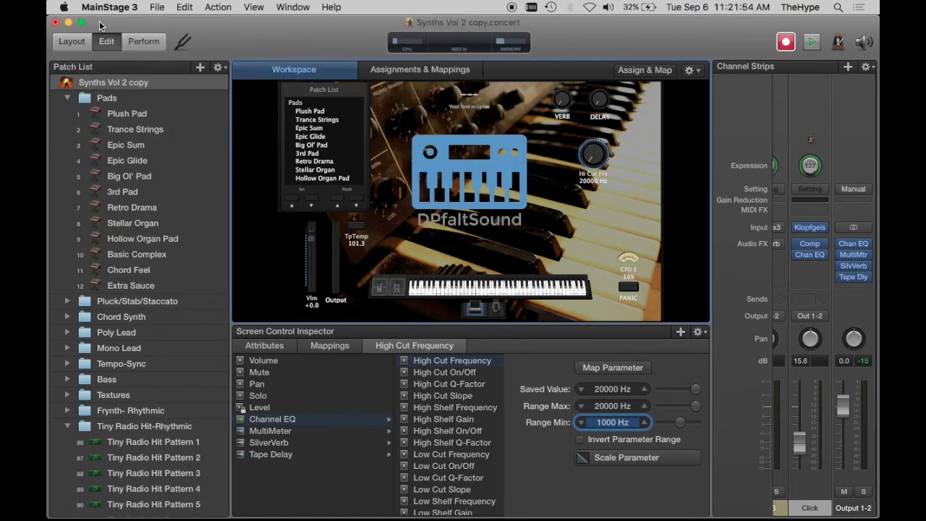
- Reselect Trance Strings and reopen the Output 1-2 Channel EQ to check the high cut
left_click(138, 133)
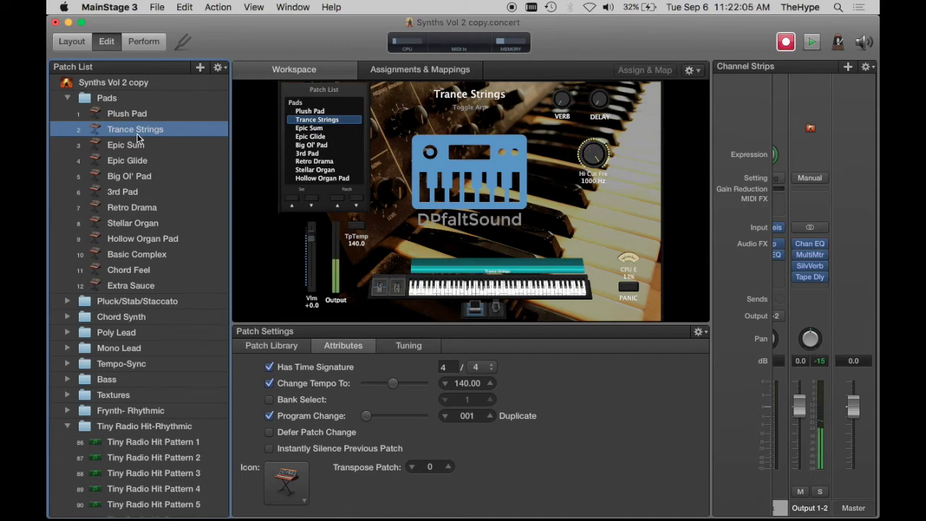
mouse_move(823, 269)
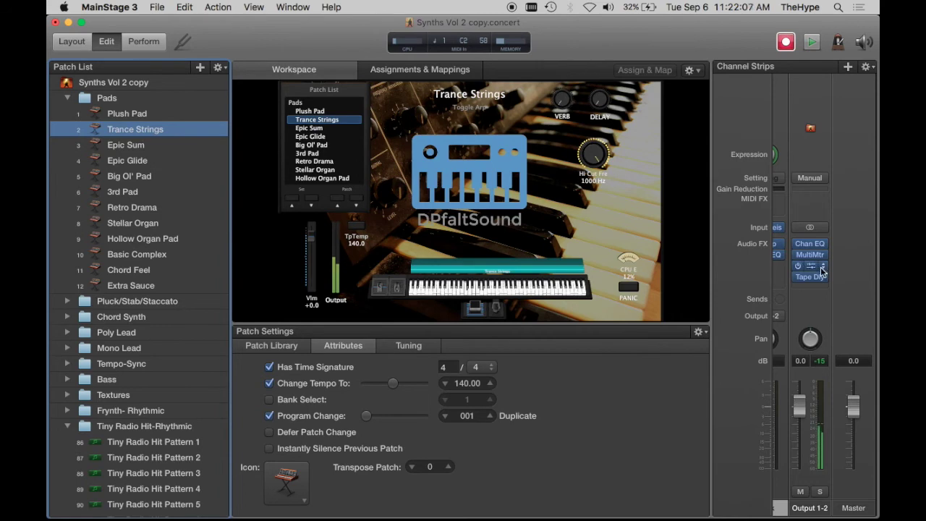
left_click(808, 243)
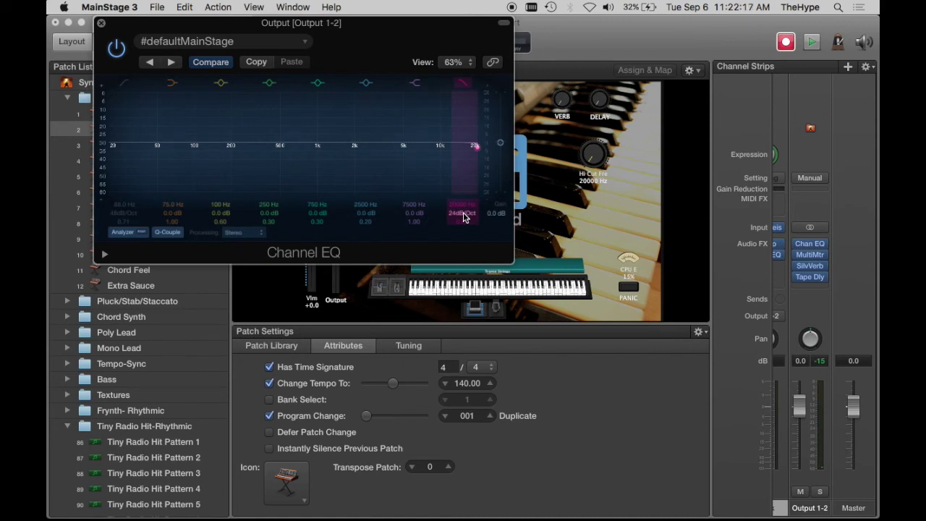
left_click_drag(465, 217, 465, 230)
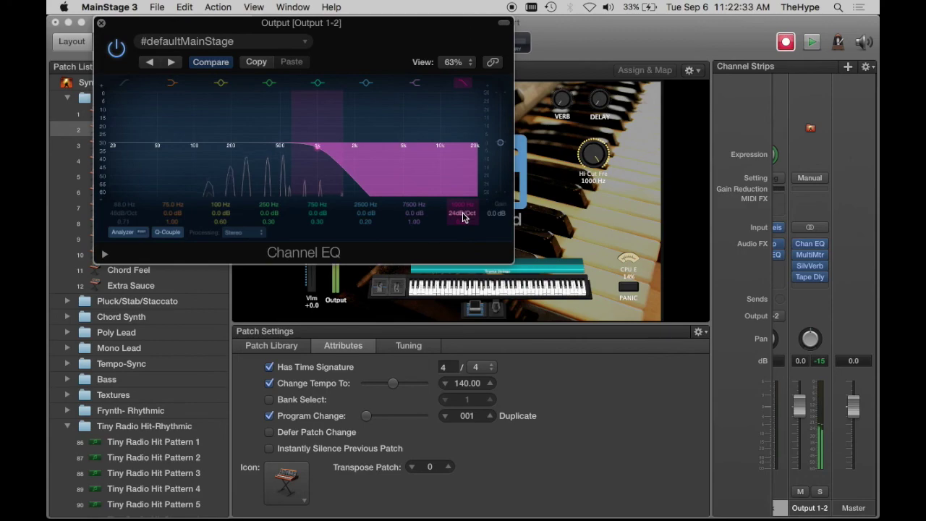
scroll(463, 217, "up", 10)
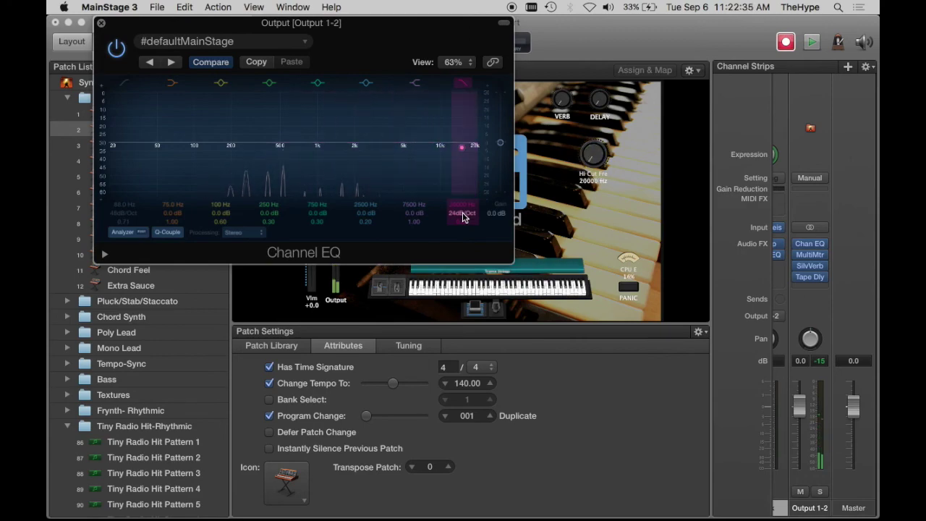